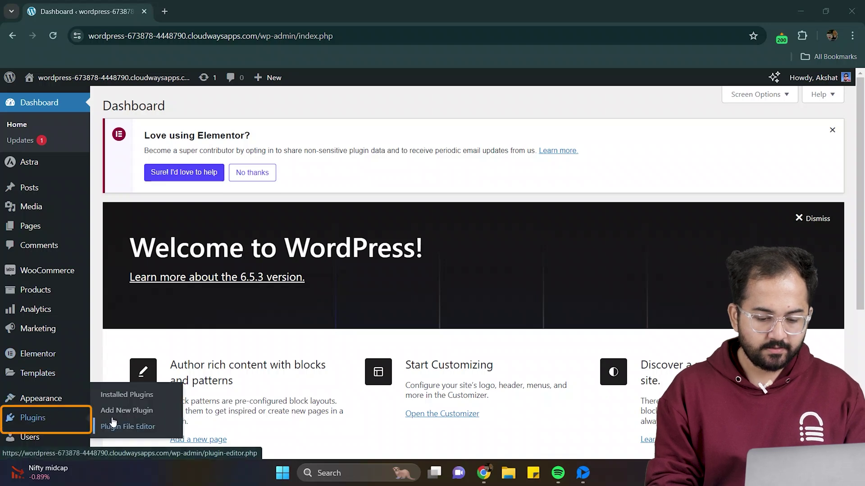
Step: Go to Plugins, then open the WooCommerce Abandoned Carts dashboard
{"action": "left_click", "coordinate": [124, 414]}
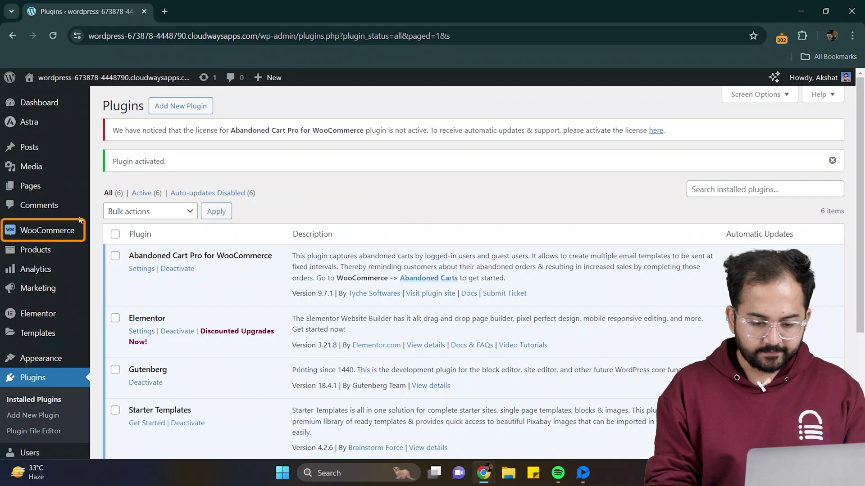
{"action": "mouse_move", "coordinate": [47, 270]}
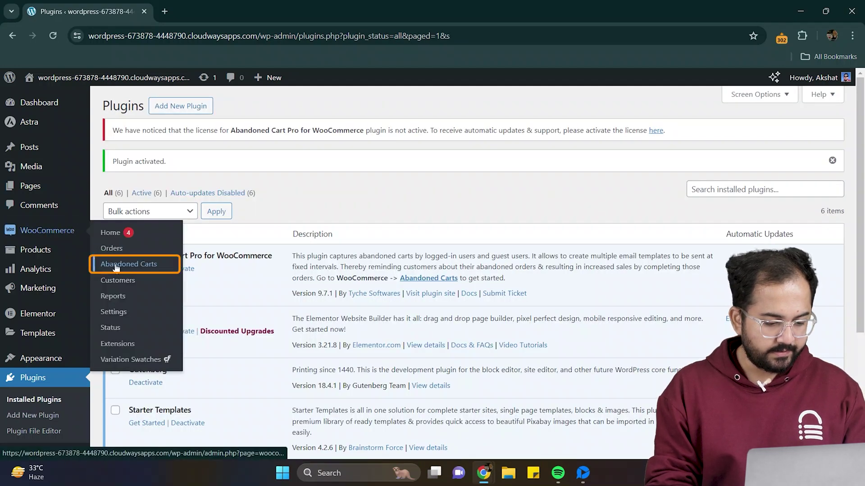
{"action": "left_click", "coordinate": [116, 267]}
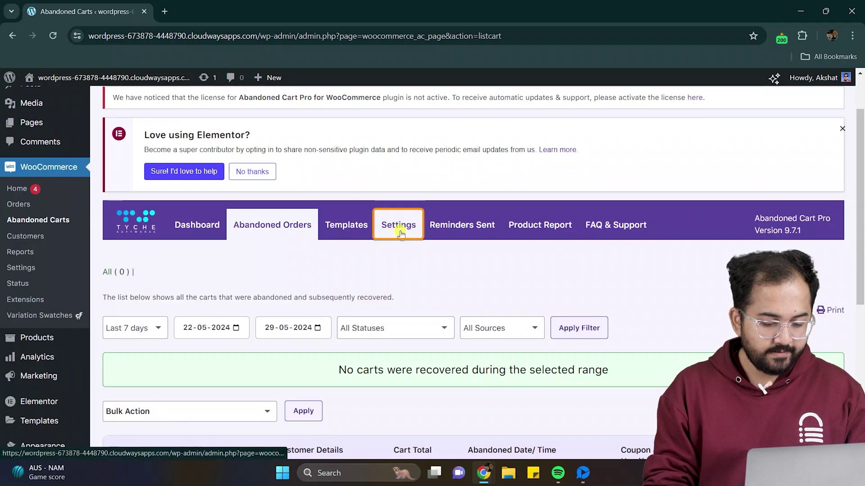
Step: Open the plugin's settings and expand the Email Settings and Cart Settings sections
{"action": "left_click", "coordinate": [398, 228]}
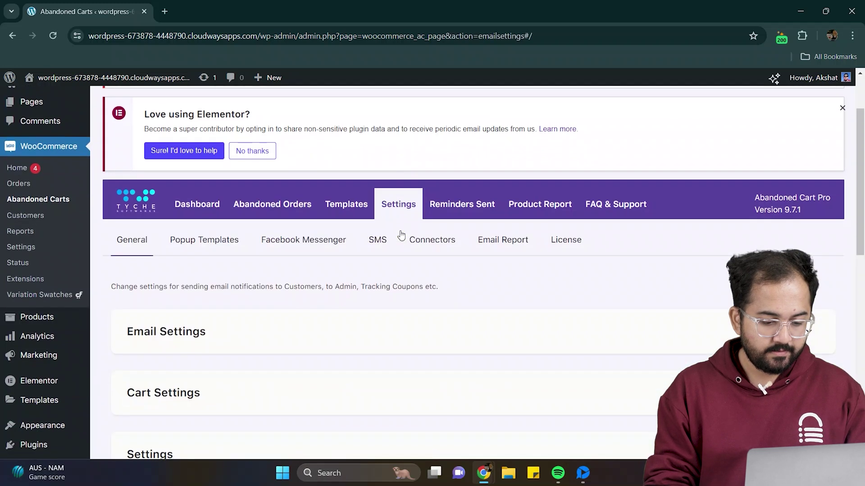
{"action": "scroll", "coordinate": [401, 234], "scroll_direction": "down", "scroll_amount": 2}
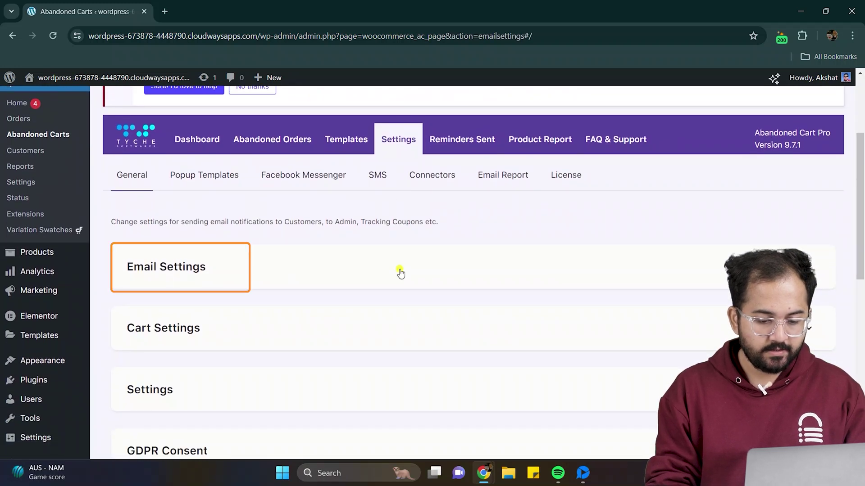
{"action": "left_click", "coordinate": [400, 273]}
{"action": "scroll", "coordinate": [401, 272], "scroll_direction": "down", "scroll_amount": 2}
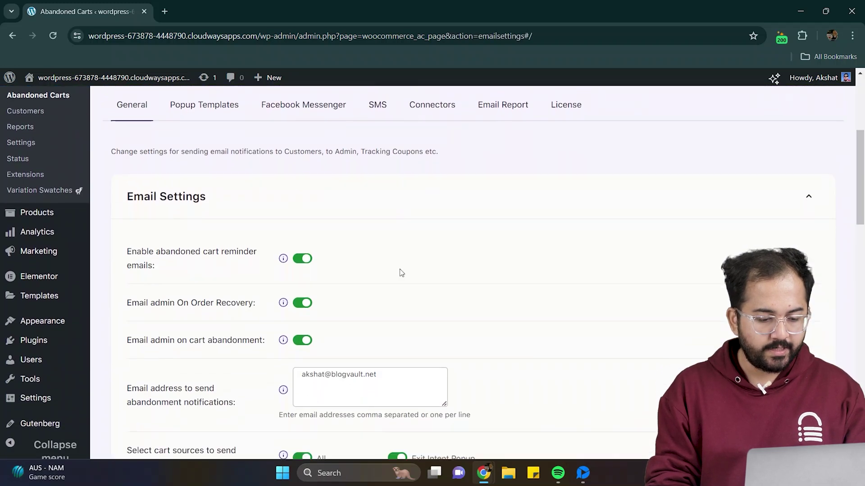
{"action": "scroll", "coordinate": [401, 273], "scroll_direction": "down", "scroll_amount": 1}
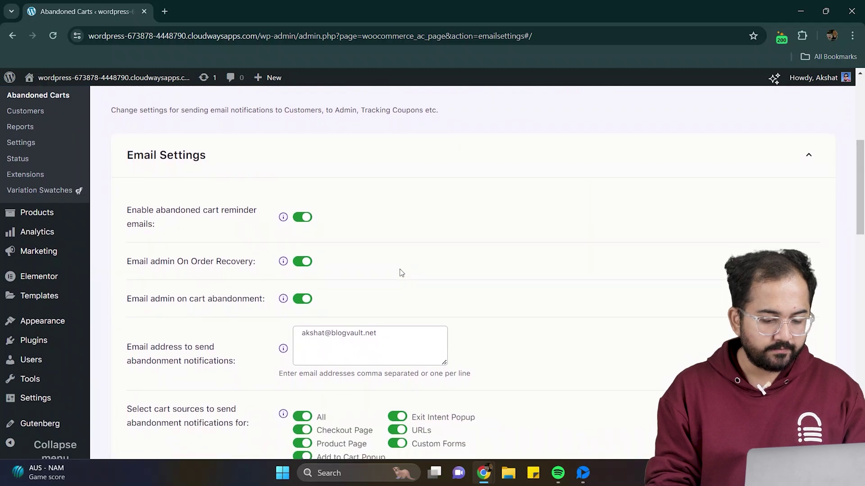
{"action": "scroll", "coordinate": [401, 273], "scroll_direction": "down", "scroll_amount": 1}
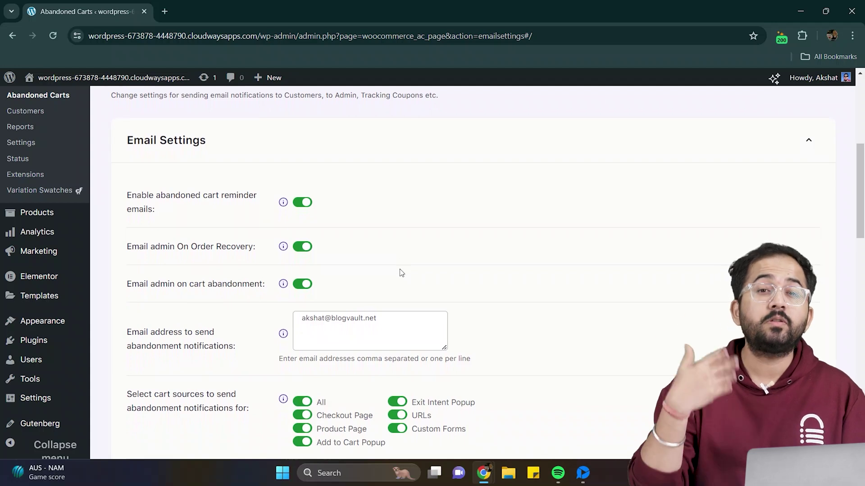
{"action": "scroll", "coordinate": [391, 298], "scroll_direction": "down", "scroll_amount": 3}
{"action": "scroll", "coordinate": [390, 294], "scroll_direction": "down", "scroll_amount": 2}
{"action": "scroll", "coordinate": [378, 294], "scroll_direction": "down", "scroll_amount": 5}
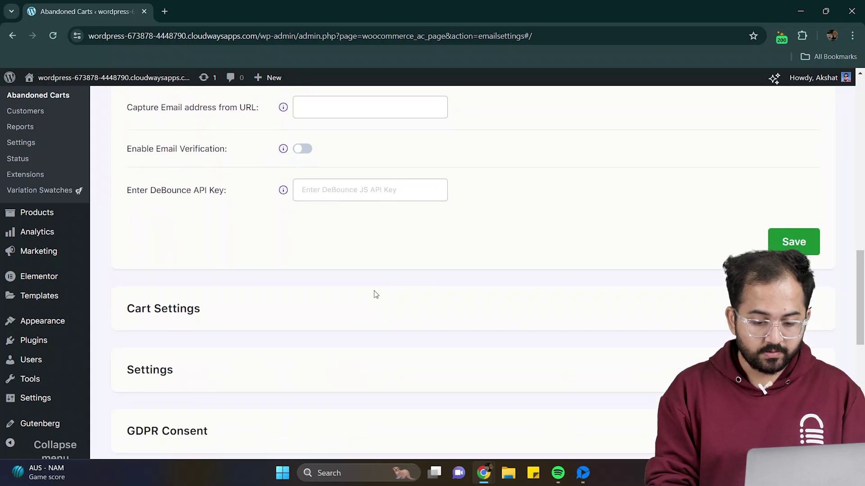
{"action": "scroll", "coordinate": [383, 279], "scroll_direction": "down", "scroll_amount": 1}
{"action": "left_click", "coordinate": [385, 265]}
{"action": "scroll", "coordinate": [385, 265], "scroll_direction": "down", "scroll_amount": 2}
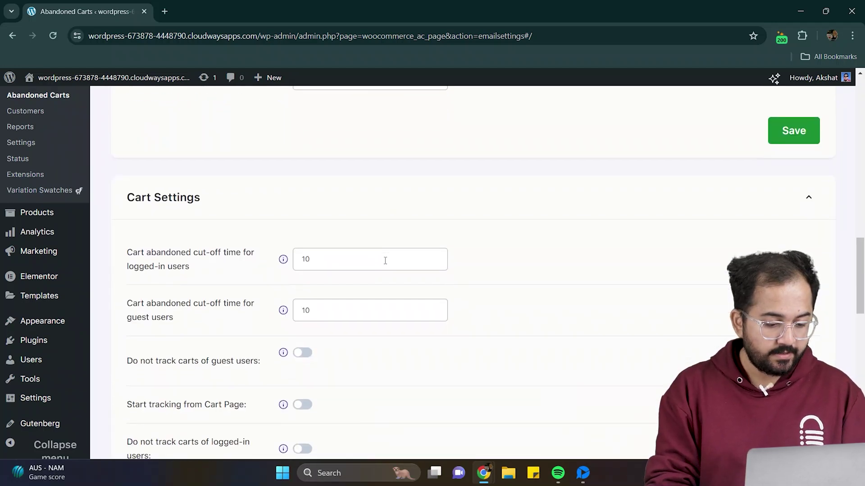
Step: Set the logged-in users cart cut-off time to 15, leaving guest users at 10
{"action": "left_click", "coordinate": [337, 239]}
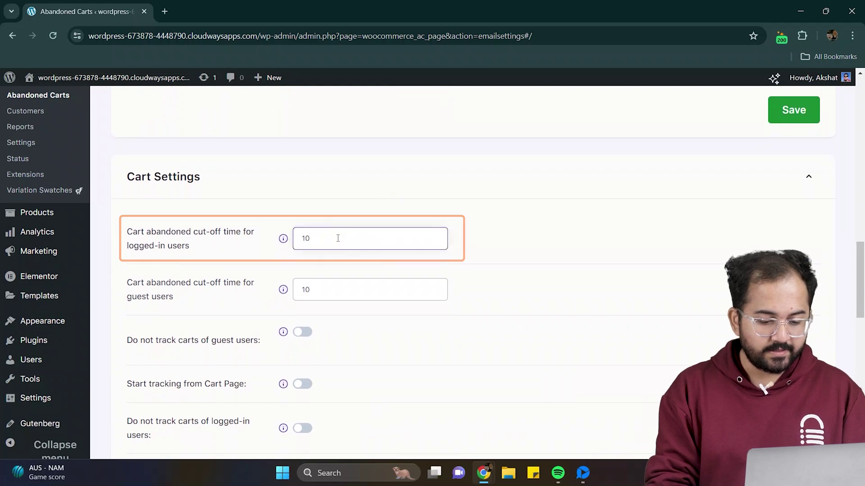
{"action": "type", "text": "5"}
{"action": "scroll", "coordinate": [338, 239], "scroll_direction": "down", "scroll_amount": 1}
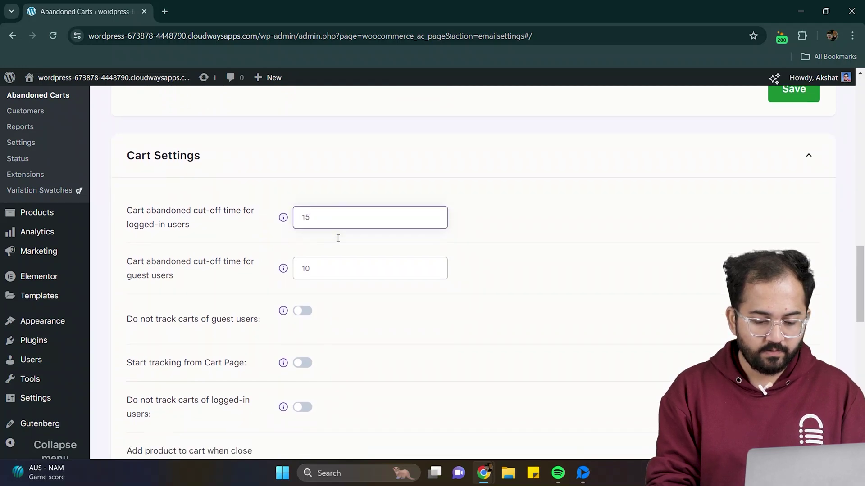
{"action": "left_click", "coordinate": [329, 249]}
{"action": "scroll", "coordinate": [329, 251], "scroll_direction": "down", "scroll_amount": 1}
{"action": "scroll", "coordinate": [310, 280], "scroll_direction": "down", "scroll_amount": 1}
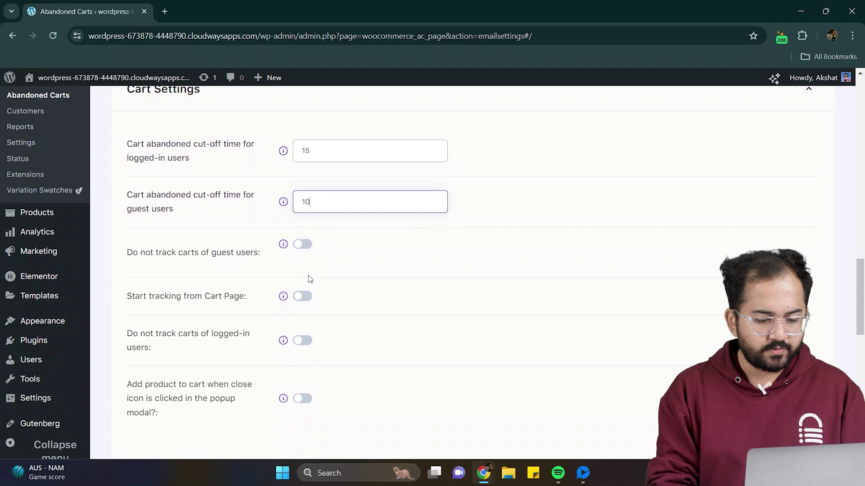
{"action": "scroll", "coordinate": [310, 280], "scroll_direction": "down", "scroll_amount": 1}
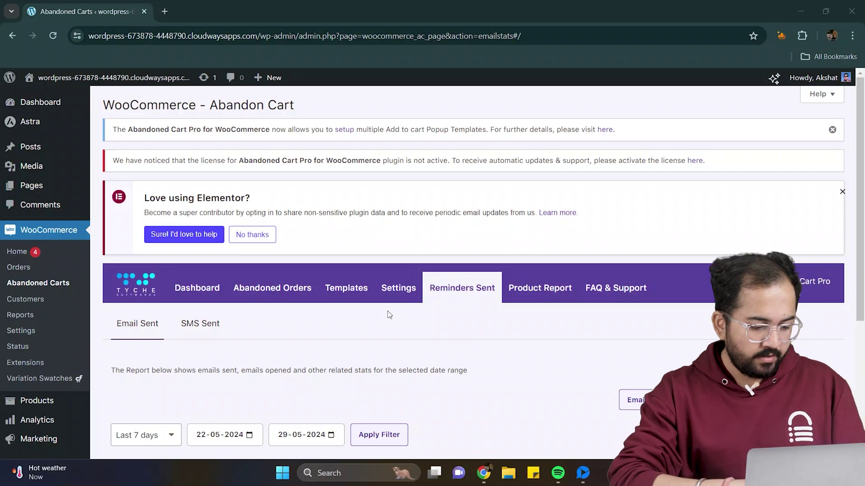
Step: Start a new email template named 'Reminder email' from the Templates section
{"action": "left_click", "coordinate": [346, 287]}
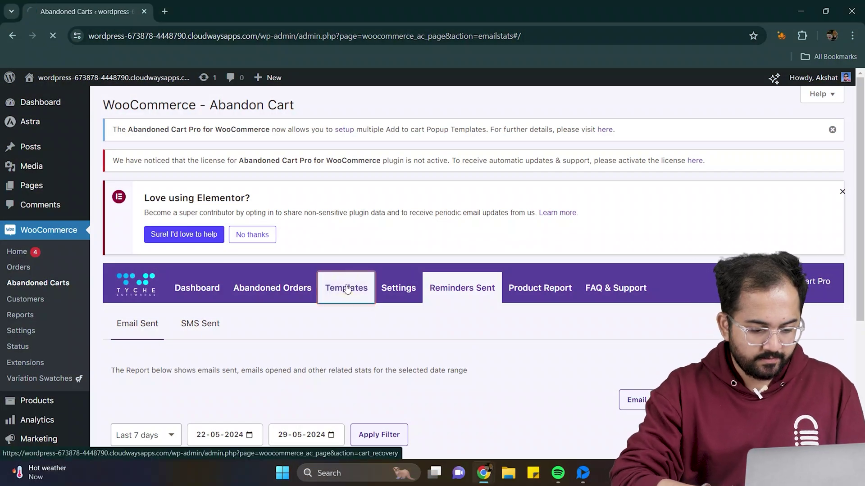
{"action": "scroll", "coordinate": [347, 288], "scroll_direction": "down", "scroll_amount": 4}
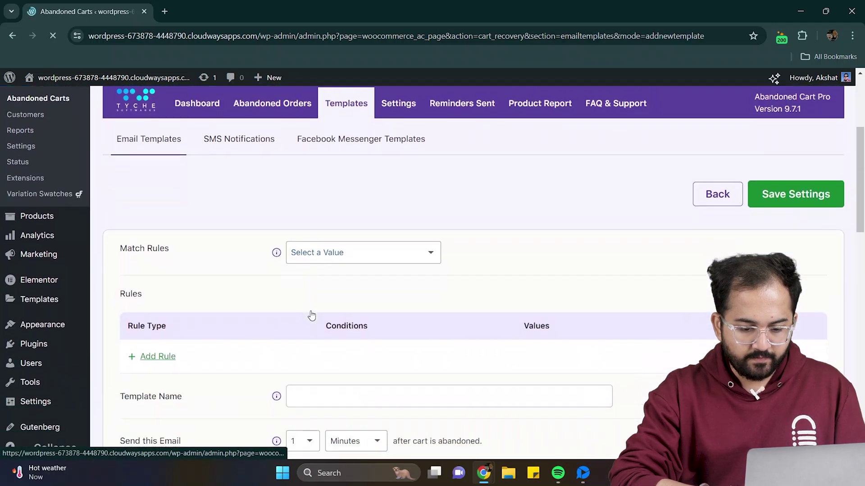
{"action": "scroll", "coordinate": [309, 314], "scroll_direction": "down", "scroll_amount": 2}
{"action": "scroll", "coordinate": [313, 314], "scroll_direction": "down", "scroll_amount": 1}
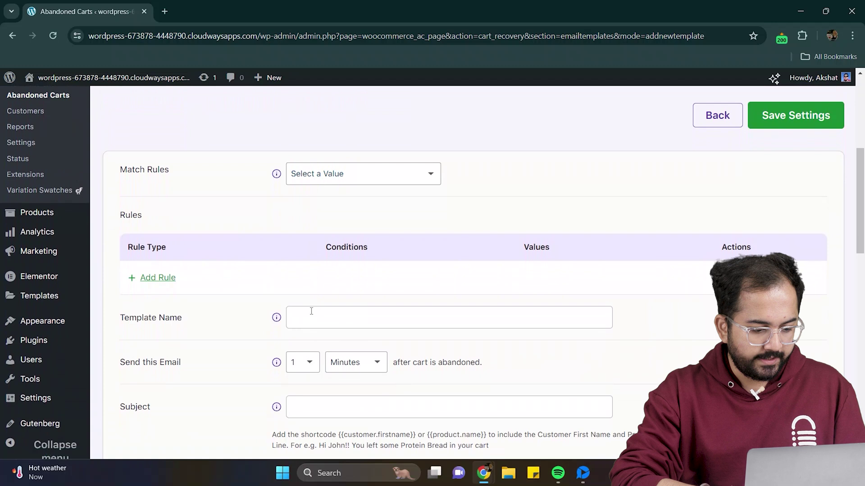
{"action": "scroll", "coordinate": [333, 312], "scroll_direction": "down", "scroll_amount": 2}
{"action": "type", "text": "Reminder ema"}
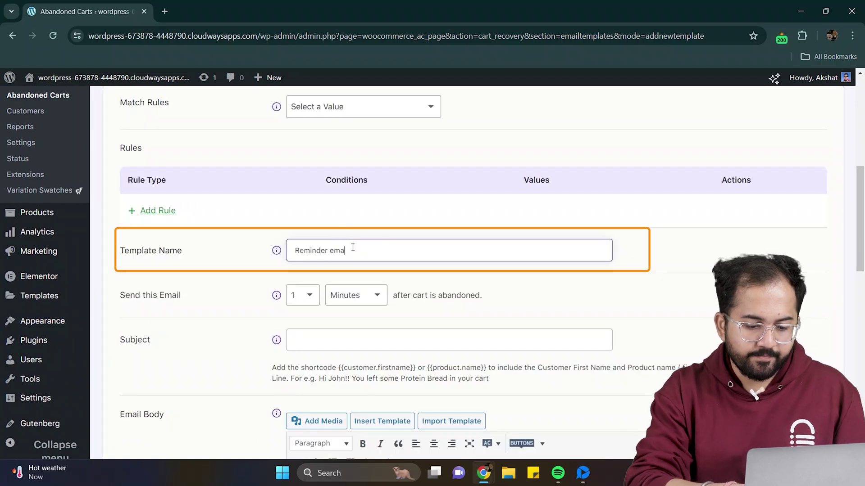
{"action": "type", "text": "il"}
Step: Send it 1 minute after abandonment, with a subject beginning 'We miss you!'
{"action": "left_click", "coordinate": [303, 296]}
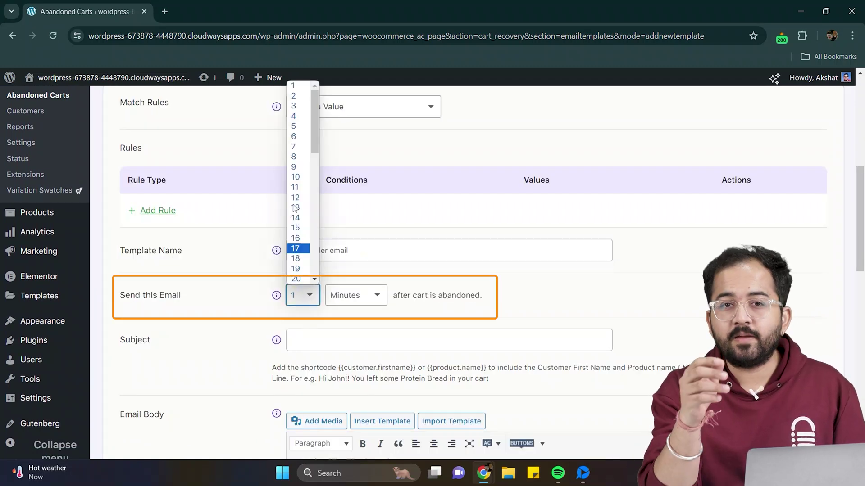
{"action": "left_click", "coordinate": [301, 86]}
{"action": "left_click", "coordinate": [371, 307]}
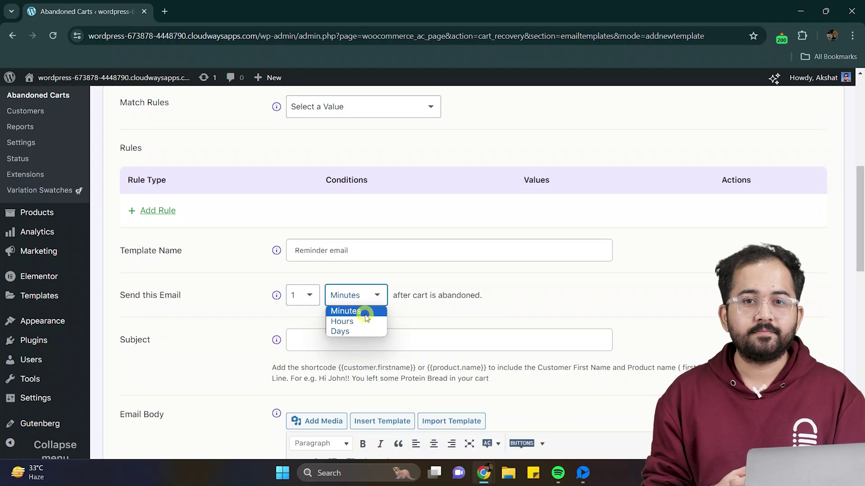
{"action": "left_click", "coordinate": [366, 318]}
{"action": "left_click", "coordinate": [339, 343]}
{"action": "type", "text": "We miss you! Complete your purch"}
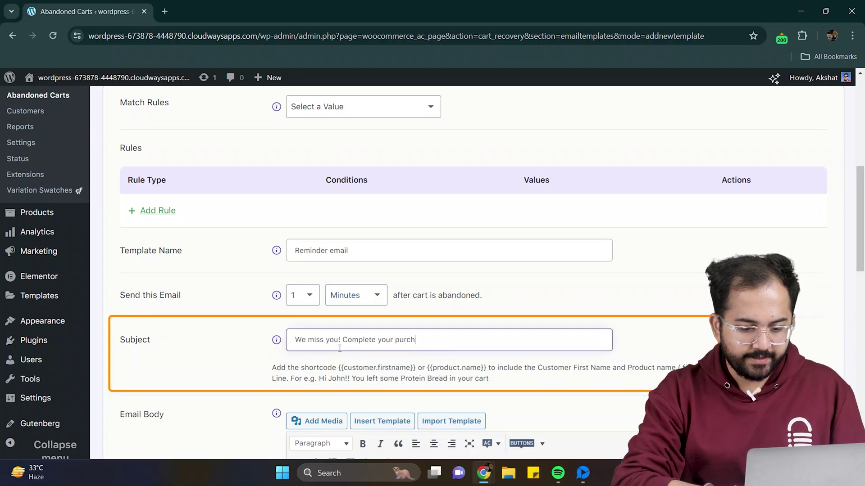
{"action": "type", "text": "xclusive discounts!"}
Step: Paste the reminder message and cart table text into the Email Body
{"action": "scroll", "coordinate": [340, 348], "scroll_direction": "down", "scroll_amount": 1}
{"action": "scroll", "coordinate": [339, 348], "scroll_direction": "down", "scroll_amount": 2}
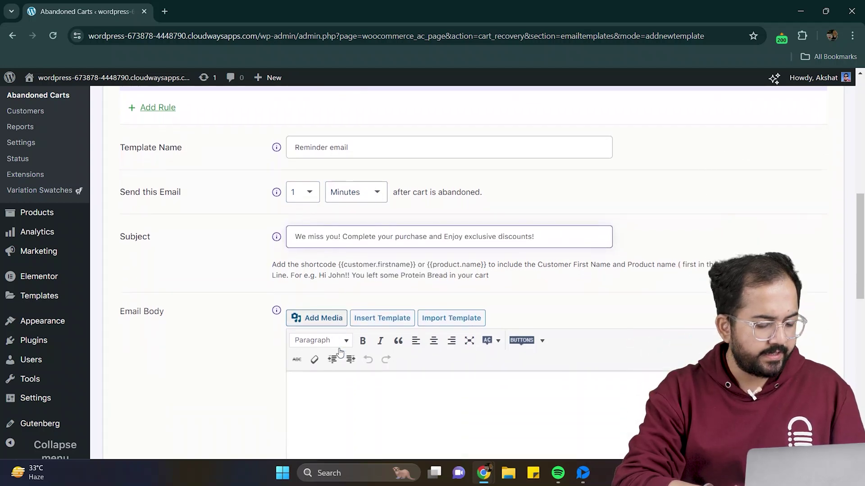
{"action": "scroll", "coordinate": [339, 348], "scroll_direction": "down", "scroll_amount": 2}
{"action": "key", "text": "ctrl+v"}
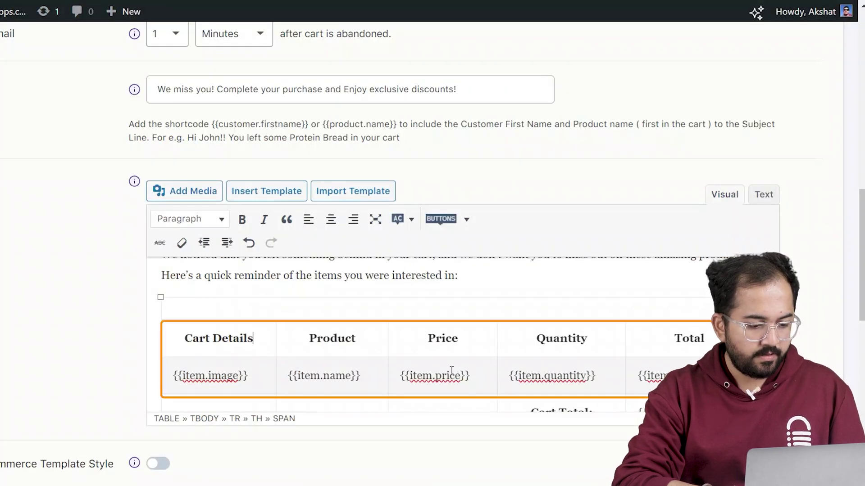
{"action": "scroll", "coordinate": [340, 301], "scroll_direction": "down", "scroll_amount": 5}
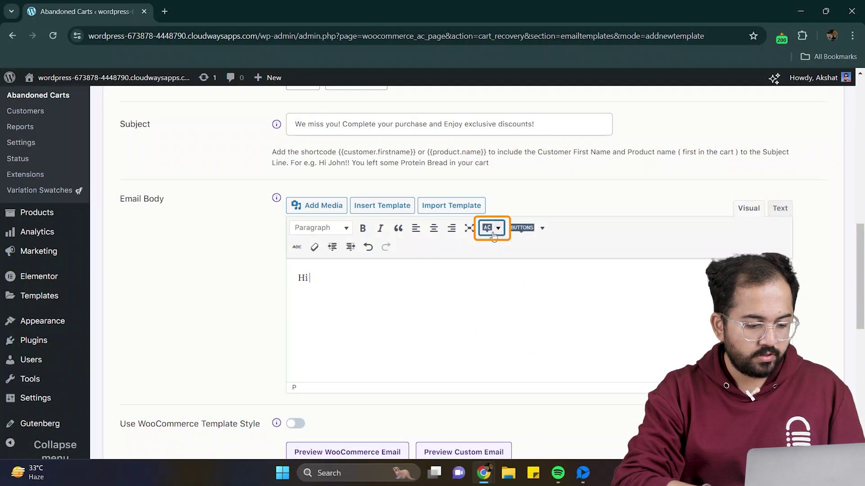
Step: Insert the Customer Full Name and Coupon Code merge tags into the body
{"action": "left_click", "coordinate": [494, 235]}
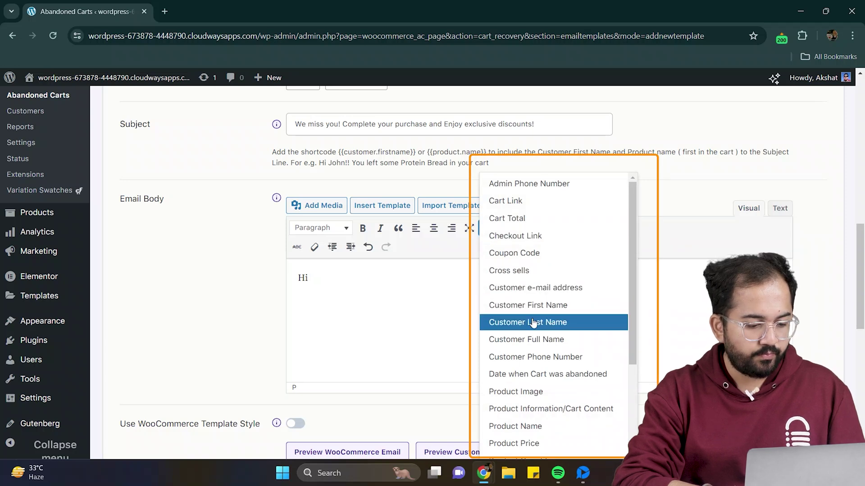
{"action": "left_click", "coordinate": [533, 339]}
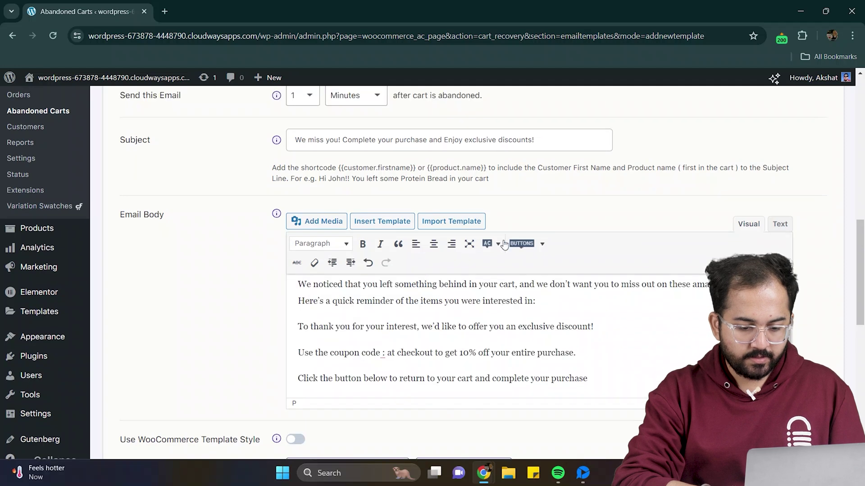
{"action": "left_click", "coordinate": [494, 244]}
{"action": "left_click", "coordinate": [504, 252]}
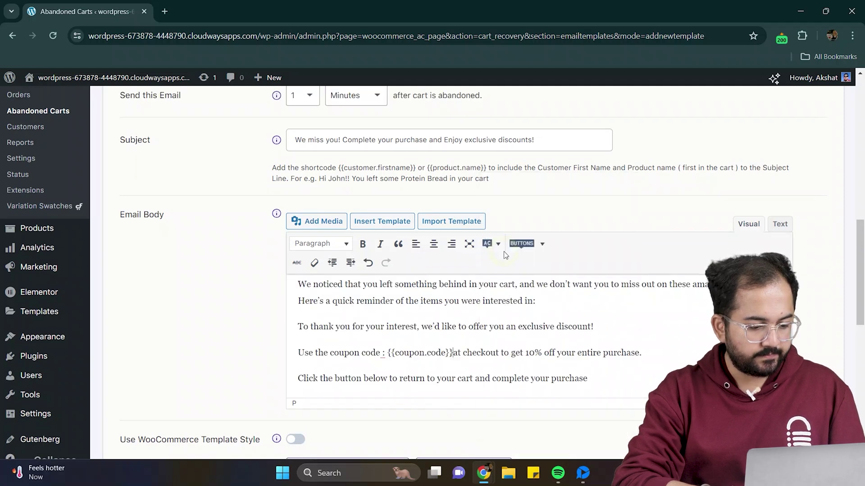
Step: Insert the cart contents merge tag on a new line after the reminder sentence
{"action": "scroll", "coordinate": [551, 338], "scroll_direction": "up", "scroll_amount": 1}
{"action": "left_click", "coordinate": [551, 338]}
{"action": "key", "text": "Return"}
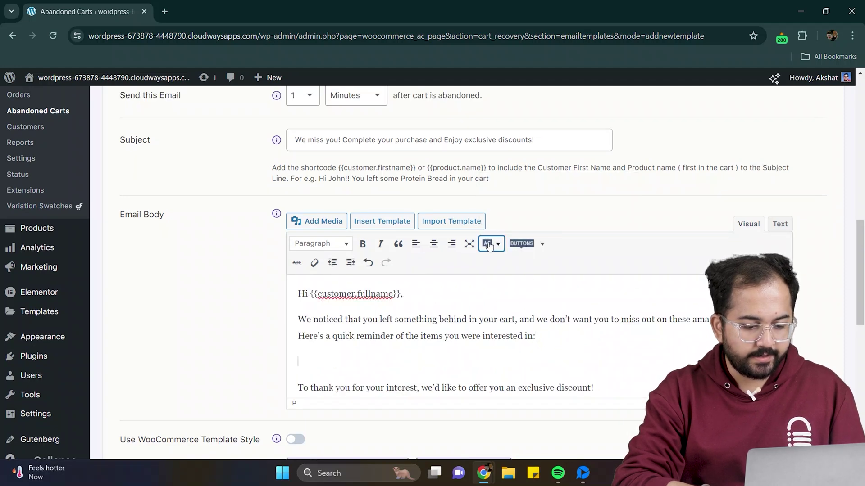
{"action": "left_click", "coordinate": [489, 245]}
{"action": "scroll", "coordinate": [554, 388], "scroll_direction": "down", "scroll_amount": 1}
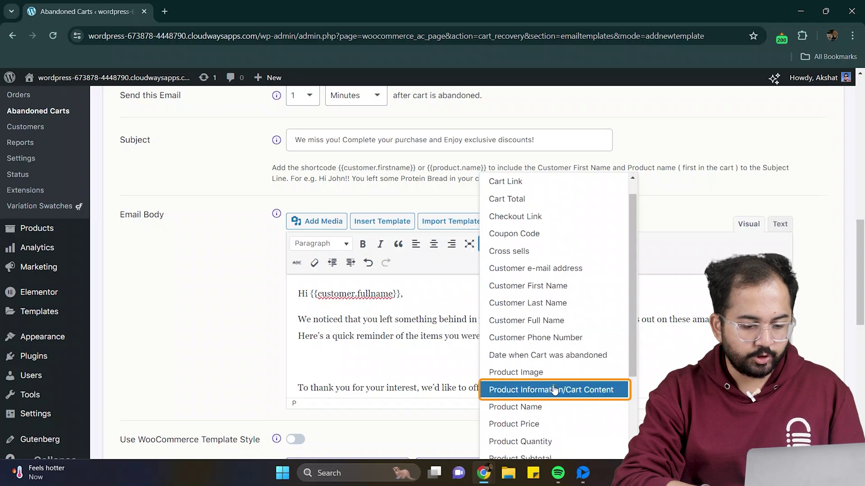
{"action": "left_click", "coordinate": [554, 390]}
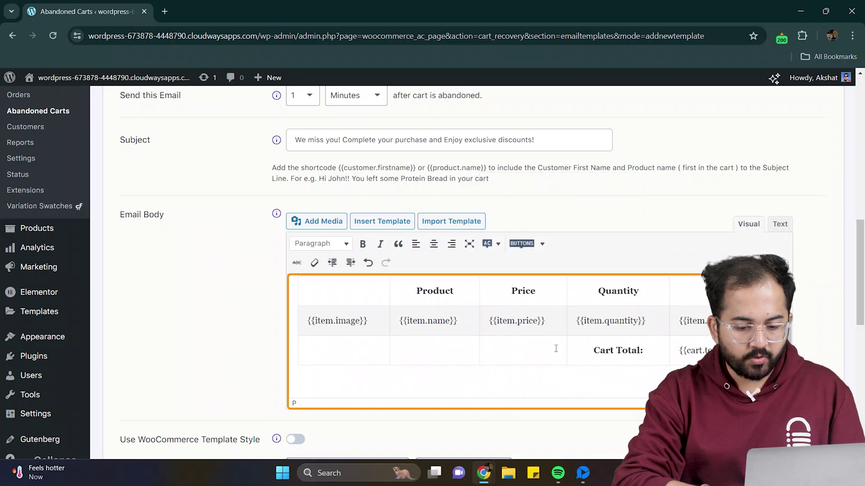
{"action": "scroll", "coordinate": [554, 386], "scroll_direction": "up", "scroll_amount": 2}
{"action": "scroll", "coordinate": [556, 349], "scroll_direction": "down", "scroll_amount": 1}
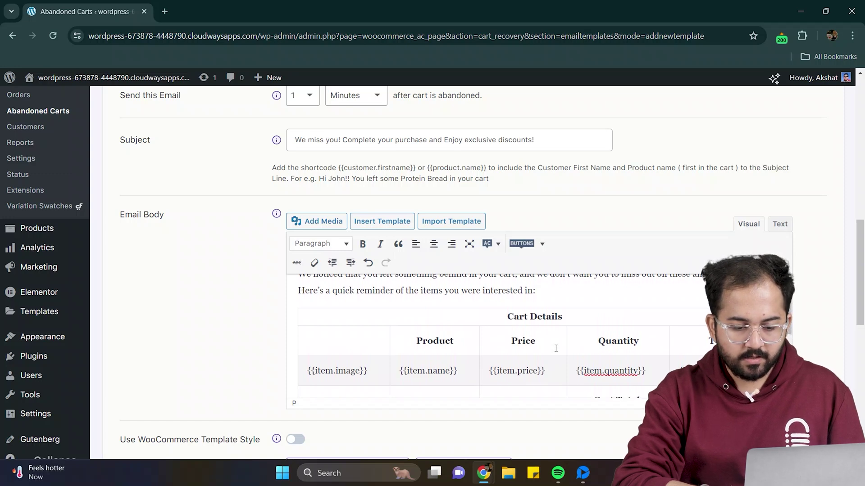
Step: Add a Go to Cart button after the closing sentence
{"action": "left_click", "coordinate": [509, 221]}
{"action": "left_click", "coordinate": [521, 221]}
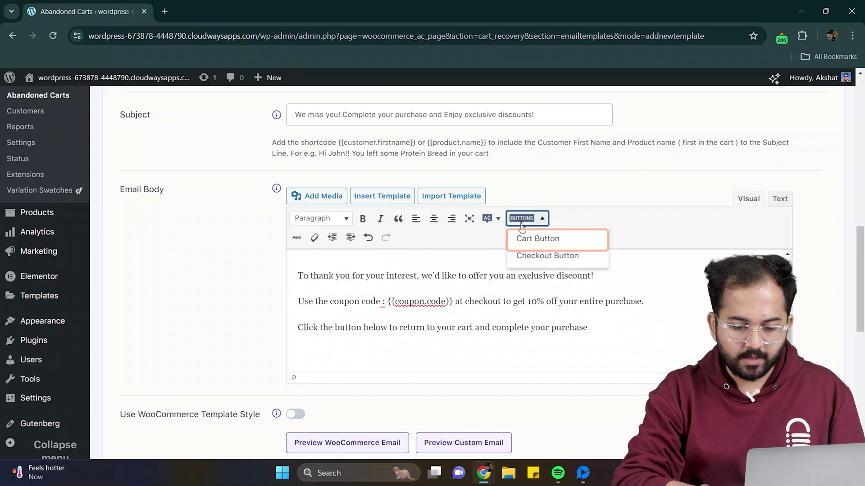
{"action": "left_click", "coordinate": [534, 239]}
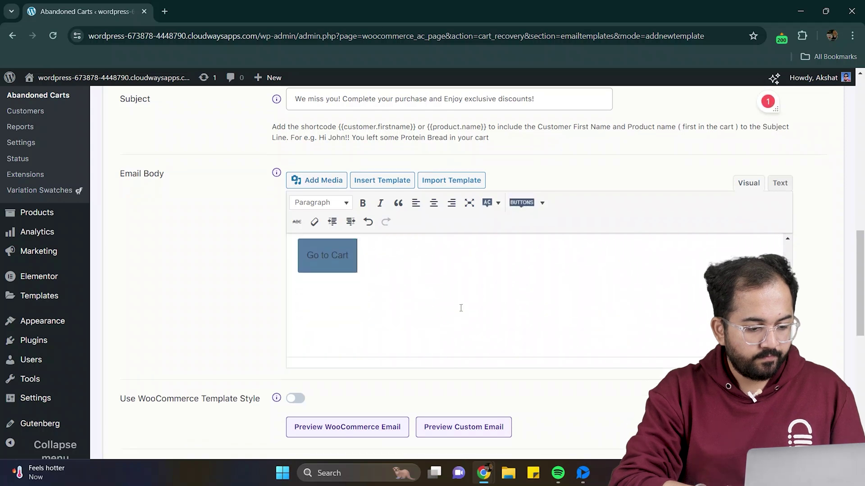
Step: Set the header text to 'Your cart awaits! Don't miss out on these great products'
{"action": "scroll", "coordinate": [308, 386], "scroll_direction": "down", "scroll_amount": 3}
{"action": "scroll", "coordinate": [309, 386], "scroll_direction": "down", "scroll_amount": 2}
{"action": "left_click", "coordinate": [384, 225]}
{"action": "type", "text": "Your cart awaits! D"}
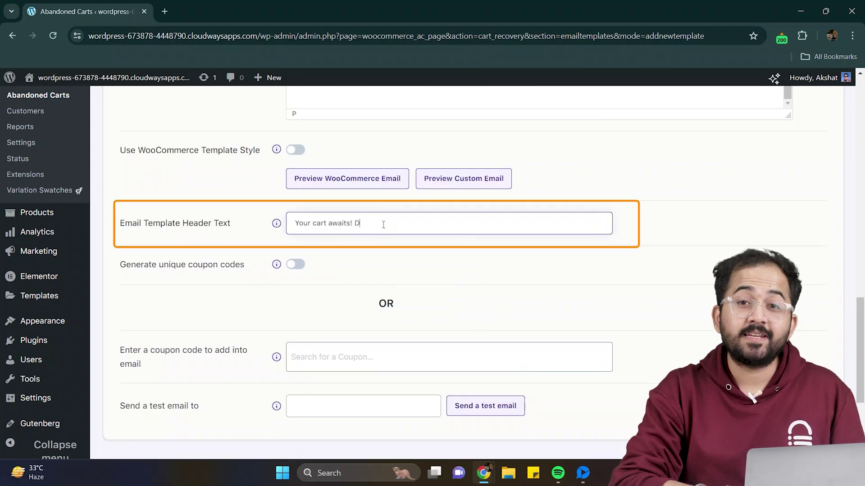
{"action": "type", "text": "on't miss out on these great prodc"}
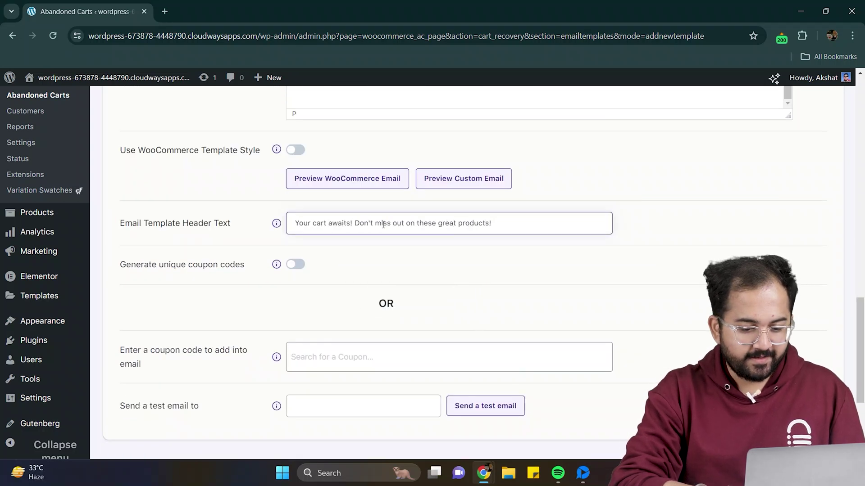
{"action": "scroll", "coordinate": [383, 225], "scroll_direction": "down", "scroll_amount": 2}
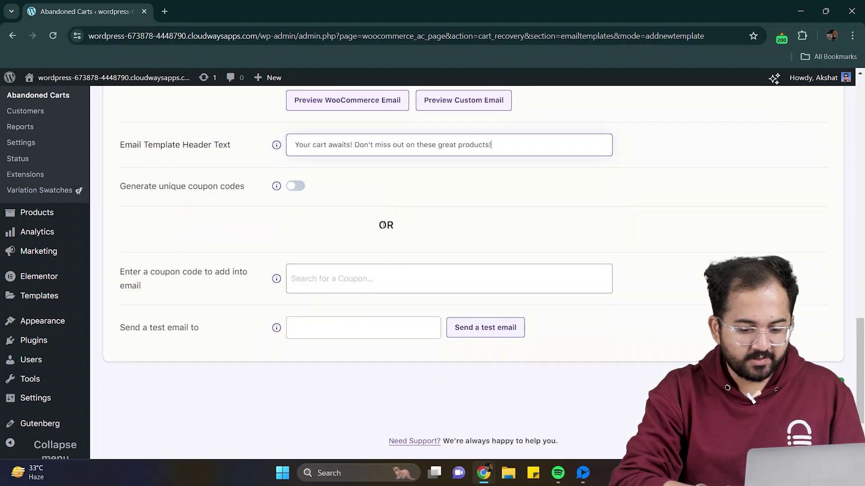
Step: Enable unique coupon codes with a percentage discount of 500
{"action": "left_click", "coordinate": [289, 188]}
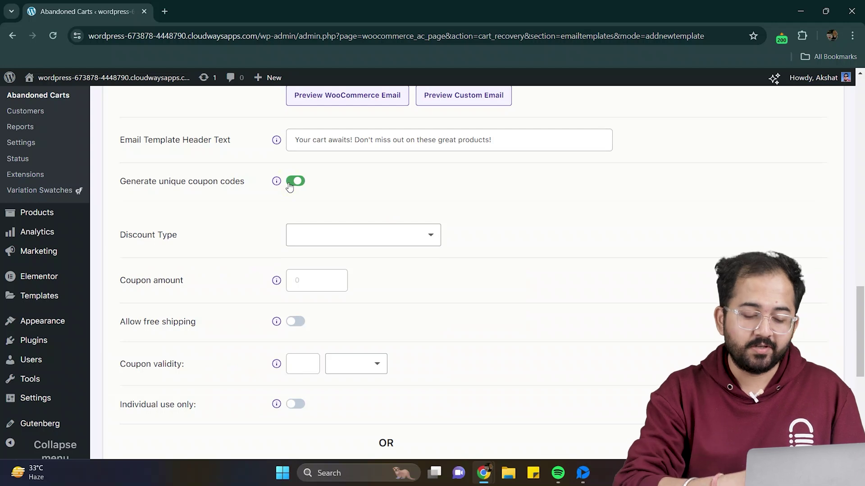
{"action": "scroll", "coordinate": [290, 187], "scroll_direction": "down", "scroll_amount": 1}
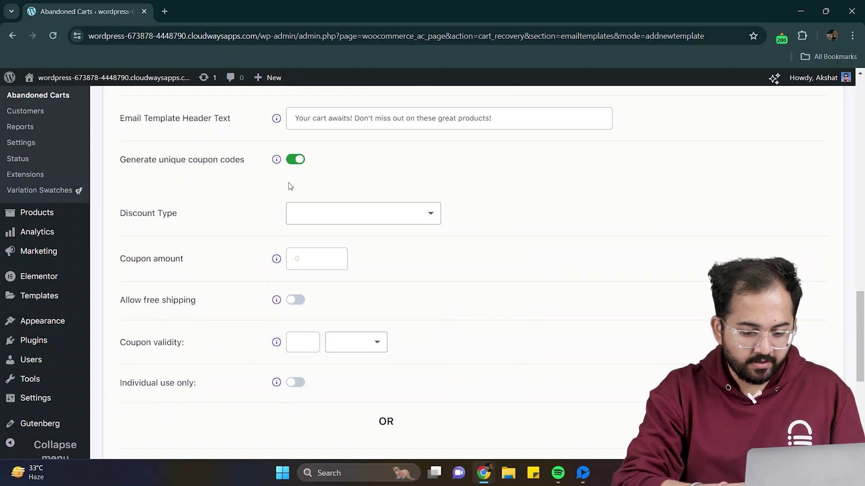
{"action": "left_click", "coordinate": [394, 203]}
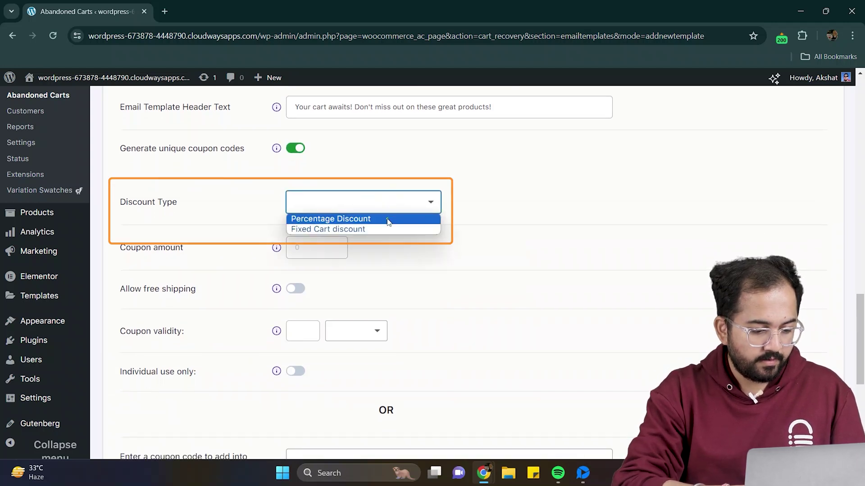
{"action": "left_click", "coordinate": [387, 221]}
{"action": "left_click", "coordinate": [315, 247]}
{"action": "type", "text": "500"}
Step: Make the generated coupons valid for 4 hours
{"action": "scroll", "coordinate": [303, 301], "scroll_direction": "down", "scroll_amount": 1}
{"action": "left_click", "coordinate": [303, 301]}
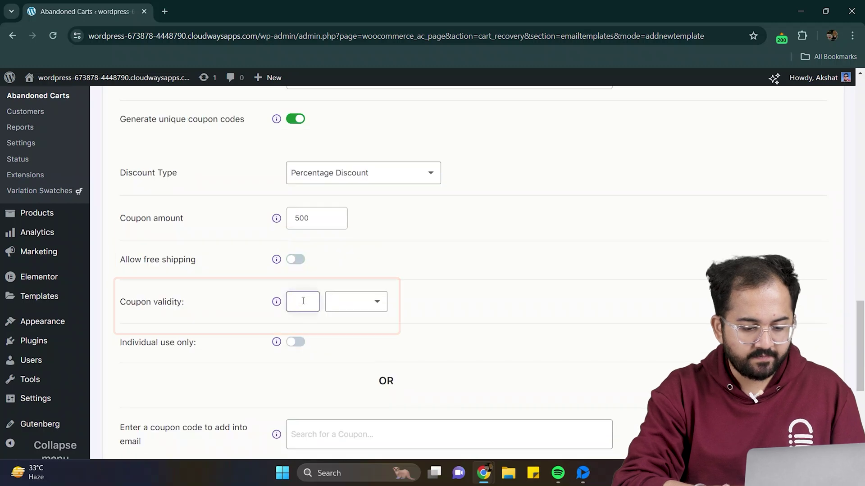
{"action": "type", "text": "4"}
{"action": "left_click", "coordinate": [370, 303]}
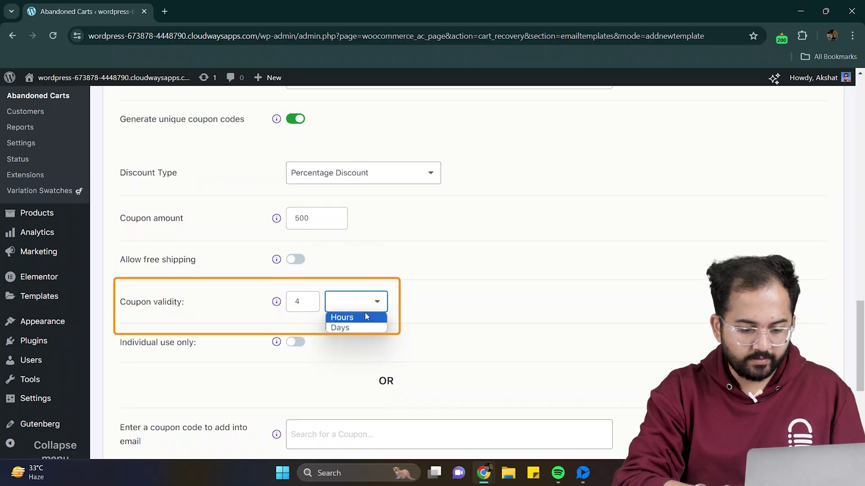
{"action": "left_click", "coordinate": [363, 318]}
{"action": "scroll", "coordinate": [363, 324], "scroll_direction": "down", "scroll_amount": 1}
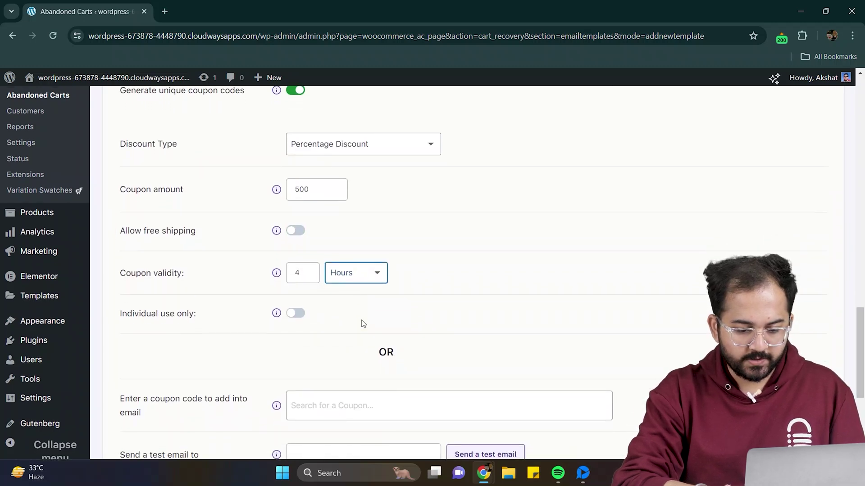
{"action": "scroll", "coordinate": [363, 324], "scroll_direction": "down", "scroll_amount": 1}
{"action": "scroll", "coordinate": [363, 324], "scroll_direction": "up", "scroll_amount": 1}
{"action": "scroll", "coordinate": [363, 324], "scroll_direction": "up", "scroll_amount": 2}
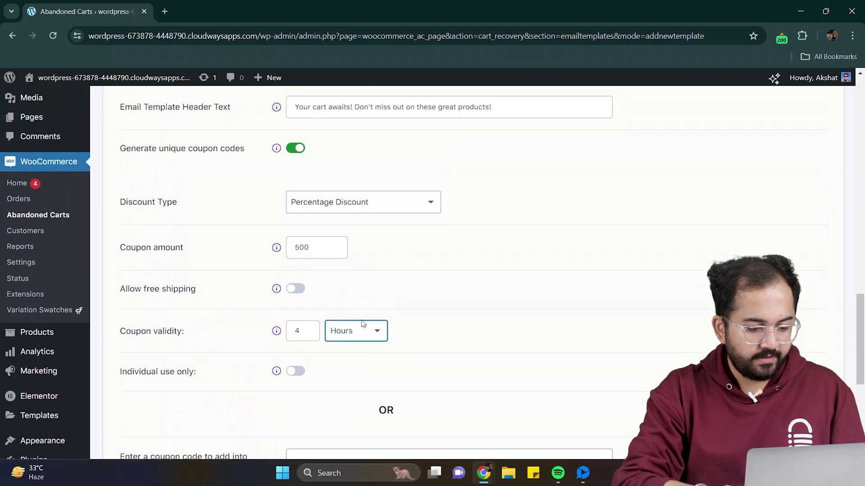
{"action": "scroll", "coordinate": [363, 323], "scroll_direction": "up", "scroll_amount": 1}
{"action": "scroll", "coordinate": [363, 323], "scroll_direction": "up", "scroll_amount": 1}
{"action": "scroll", "coordinate": [363, 324], "scroll_direction": "up", "scroll_amount": 1}
{"action": "scroll", "coordinate": [363, 324], "scroll_direction": "up", "scroll_amount": 1}
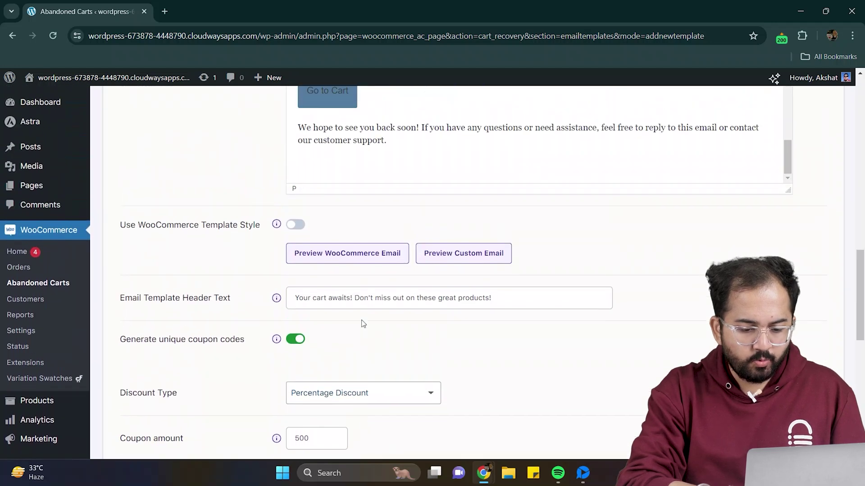
Step: Preview the reminder email in WooCommerce template style
{"action": "scroll", "coordinate": [363, 323], "scroll_direction": "up", "scroll_amount": 1}
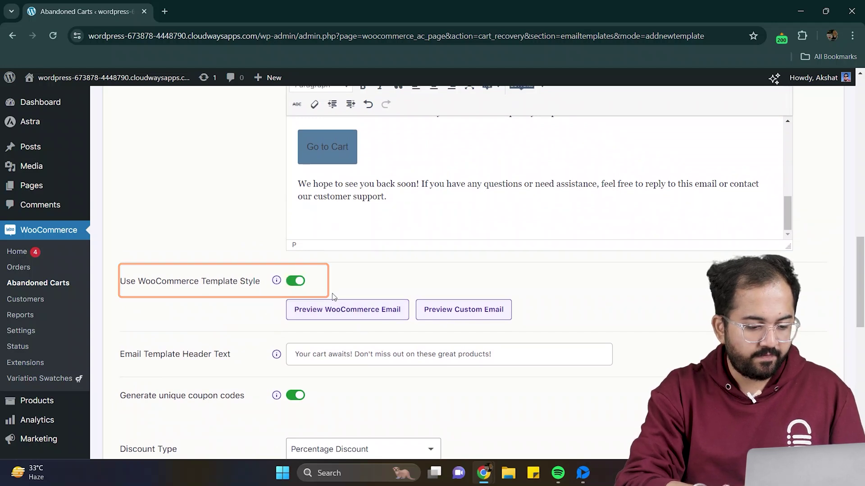
{"action": "left_click", "coordinate": [353, 312]}
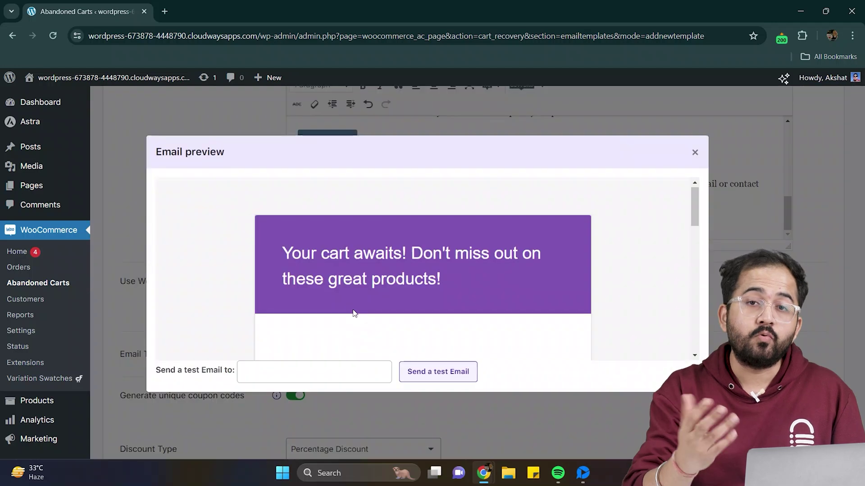
{"action": "scroll", "coordinate": [353, 312], "scroll_direction": "down", "scroll_amount": 3}
{"action": "scroll", "coordinate": [354, 313], "scroll_direction": "down", "scroll_amount": 5}
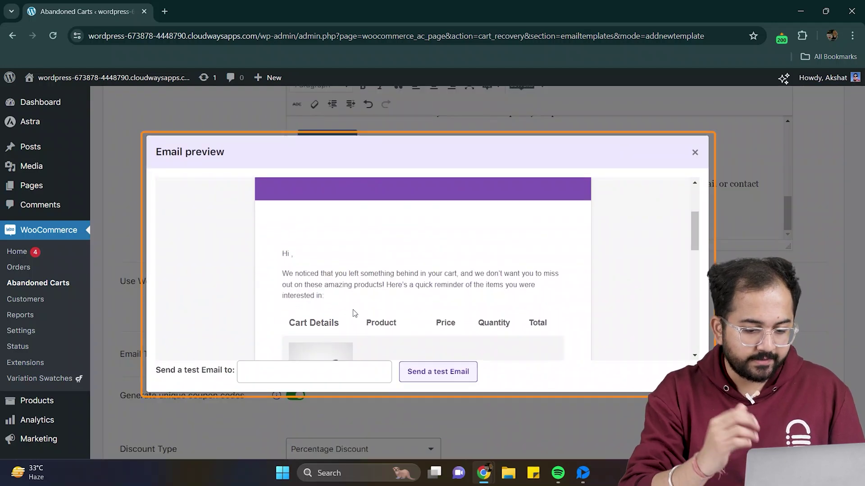
{"action": "scroll", "coordinate": [355, 313], "scroll_direction": "down", "scroll_amount": 3}
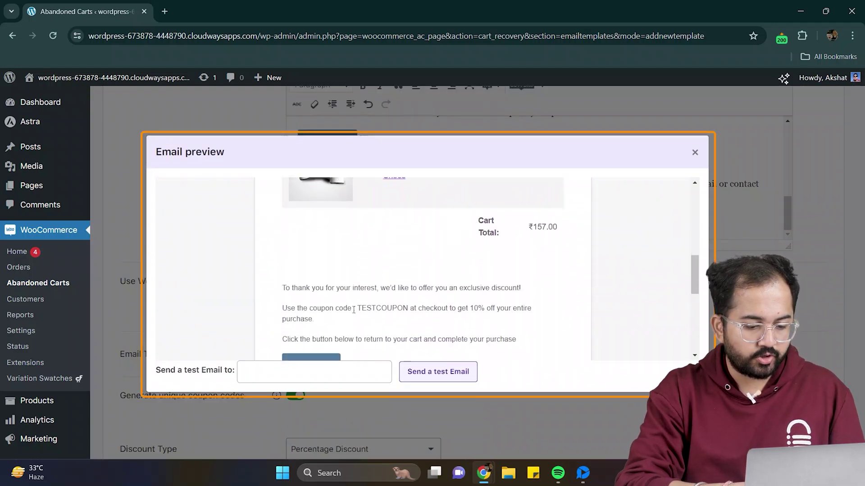
{"action": "scroll", "coordinate": [355, 313], "scroll_direction": "down", "scroll_amount": 5}
{"action": "left_click", "coordinate": [314, 373]}
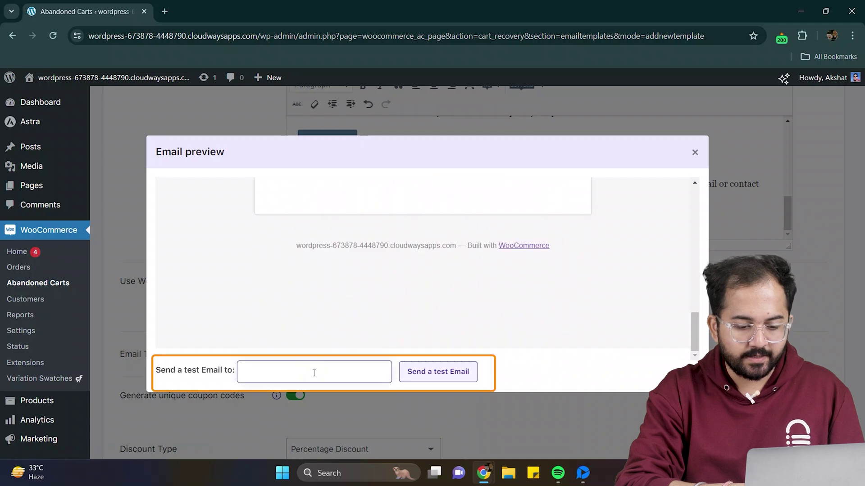
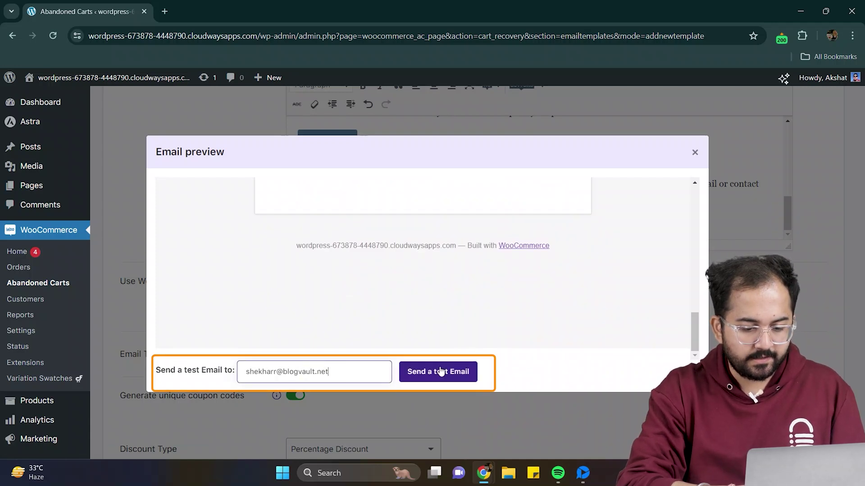
{"action": "left_click", "coordinate": [441, 372]}
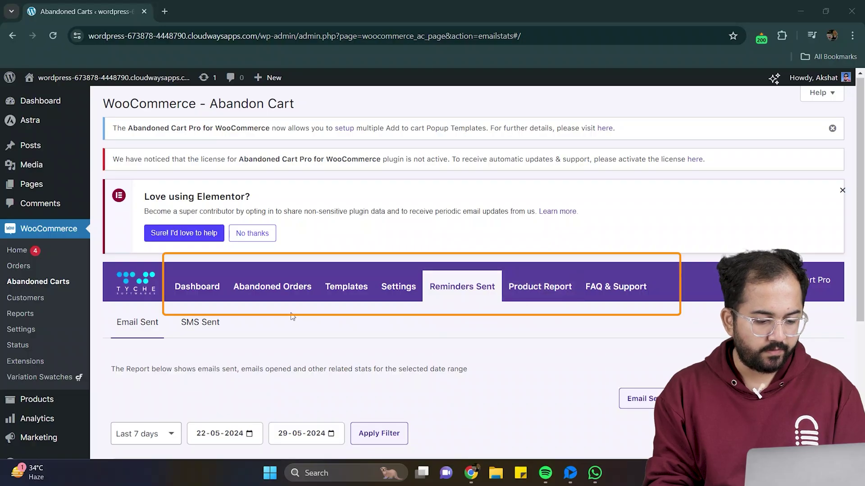
Step: Open the Abandoned Orders list and scroll through its entries
{"action": "left_click", "coordinate": [273, 290]}
{"action": "scroll", "coordinate": [382, 321], "scroll_direction": "down", "scroll_amount": 4}
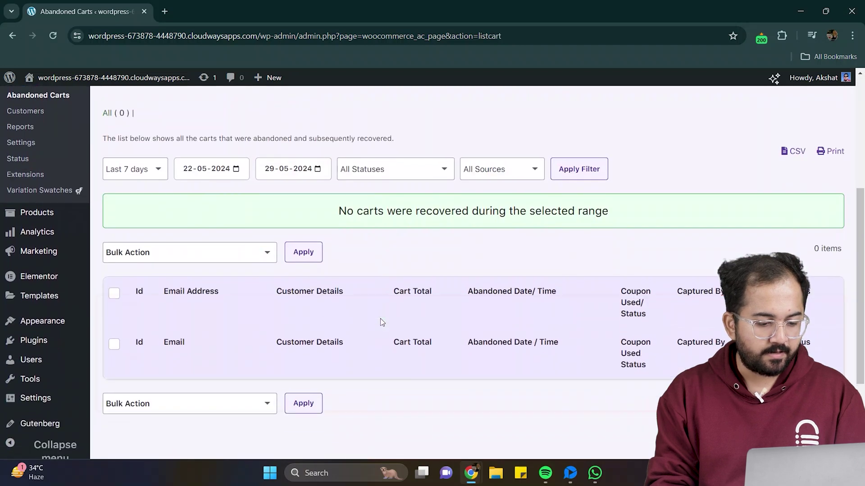
{"action": "scroll", "coordinate": [380, 318], "scroll_direction": "up", "scroll_amount": 2}
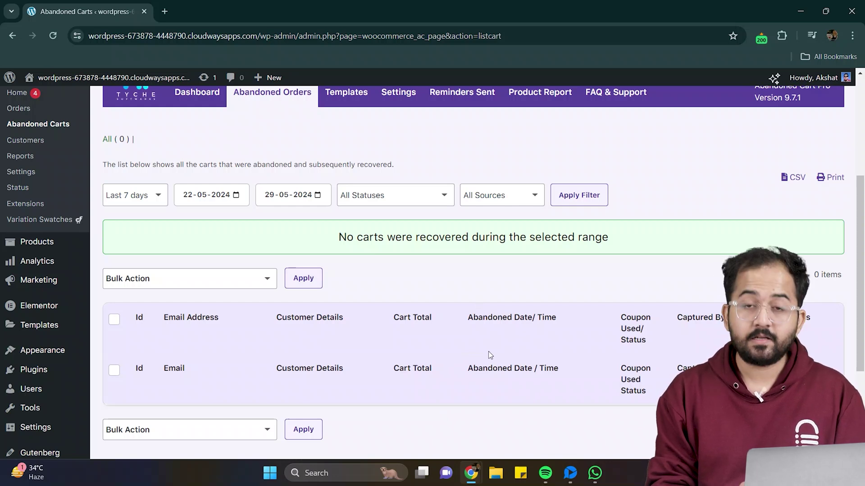
{"action": "scroll", "coordinate": [450, 369], "scroll_direction": "up", "scroll_amount": 2}
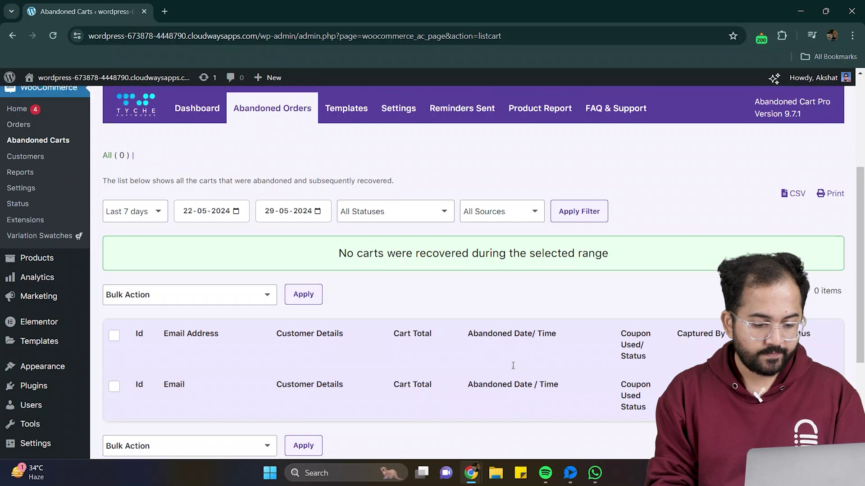